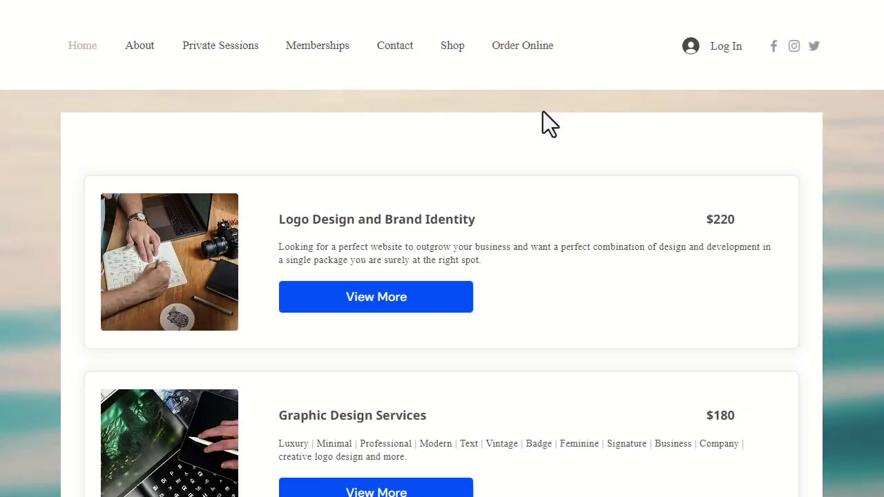
# Scroll down through the sample price list page and back up again.
pyautogui.scroll(-2, 541, 112)
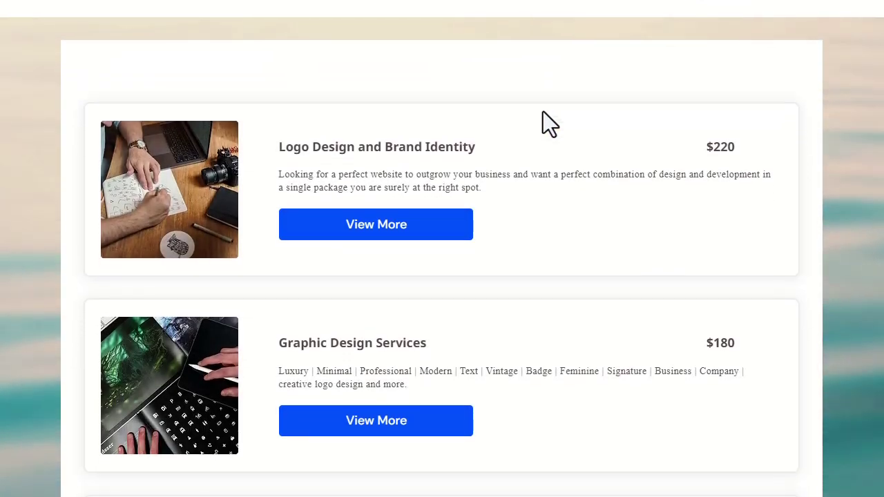
pyautogui.scroll(-4, 543, 112)
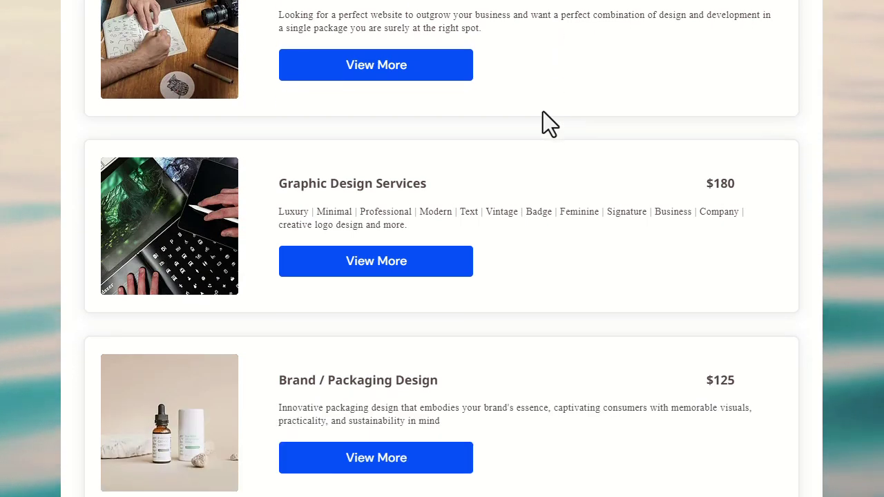
pyautogui.scroll(-4, 541, 167)
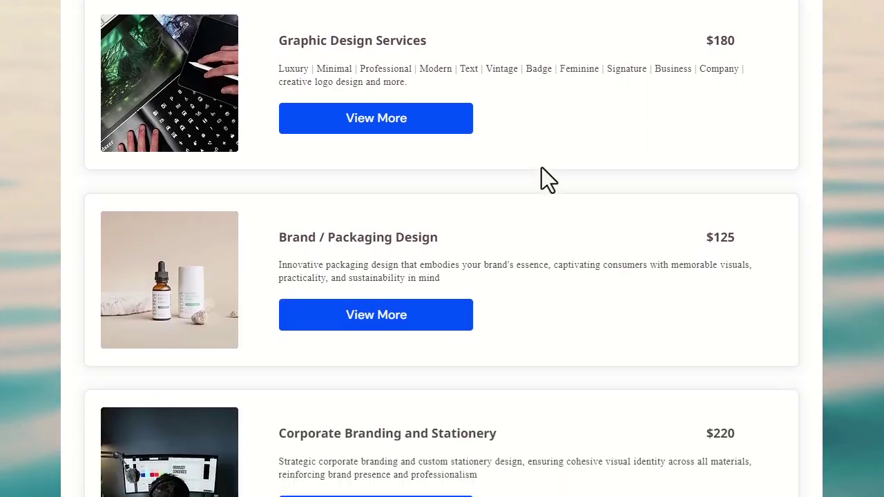
pyautogui.scroll(-6, 541, 167)
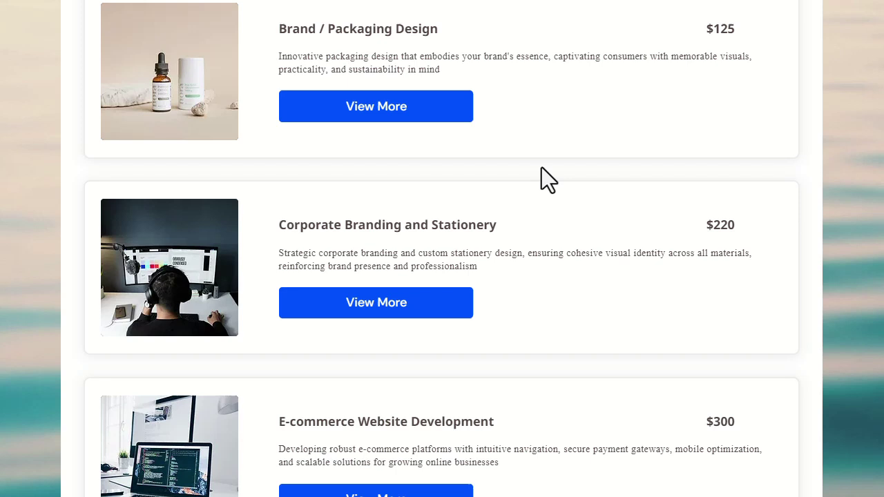
pyautogui.scroll(-3, 541, 168)
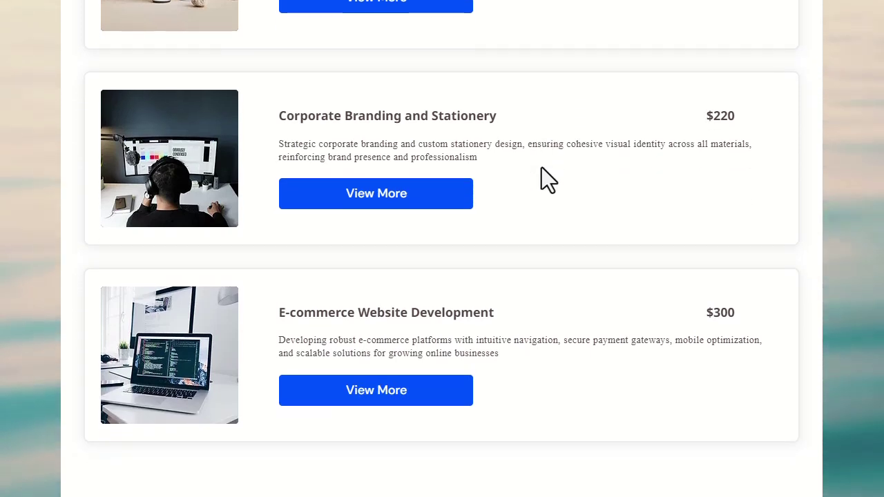
pyautogui.scroll(-1, 541, 167)
pyautogui.scroll(3, 542, 167)
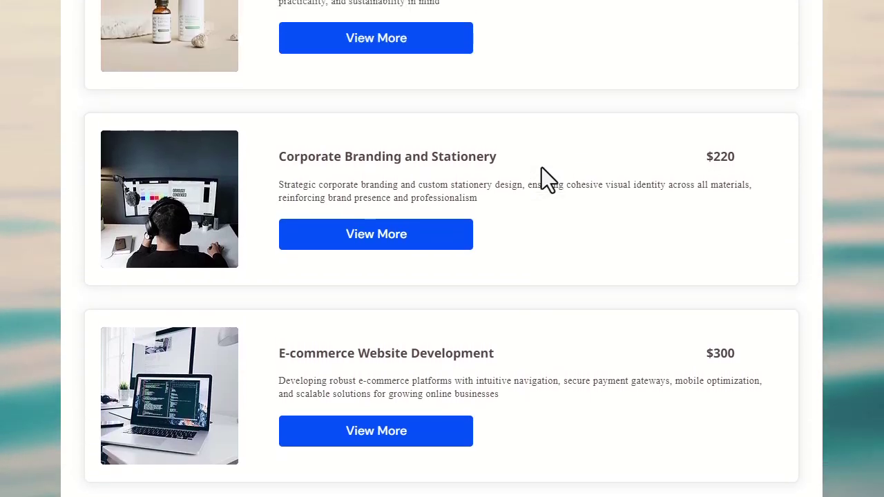
pyautogui.scroll(15, 541, 167)
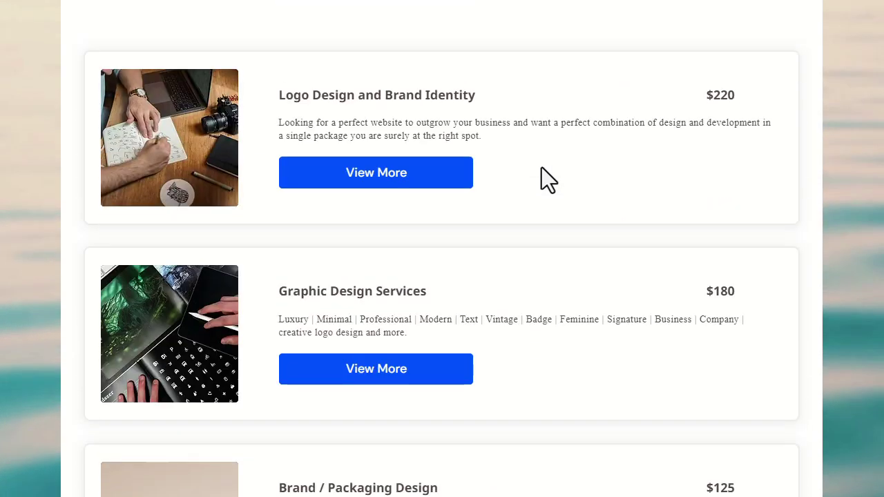
pyautogui.scroll(4, 541, 168)
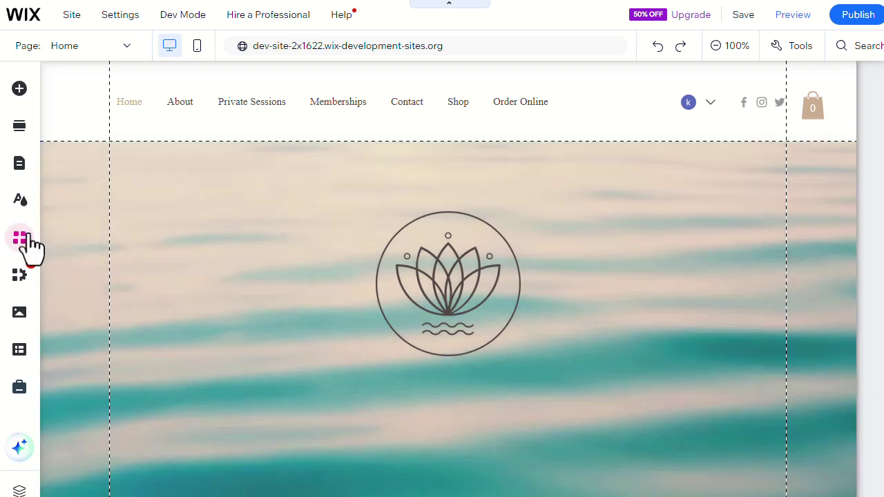
# Search the App Market for 'Price list' and add the Price List app to the site.
pyautogui.click(19, 238)
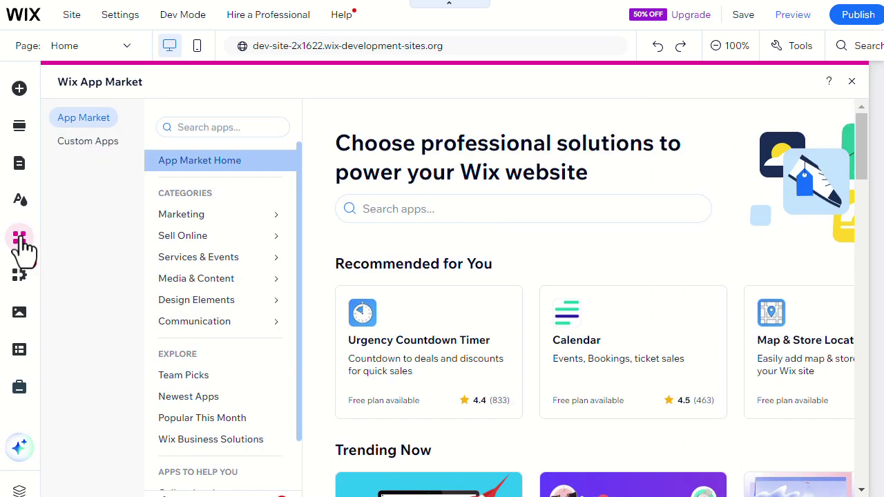
pyautogui.click(194, 125)
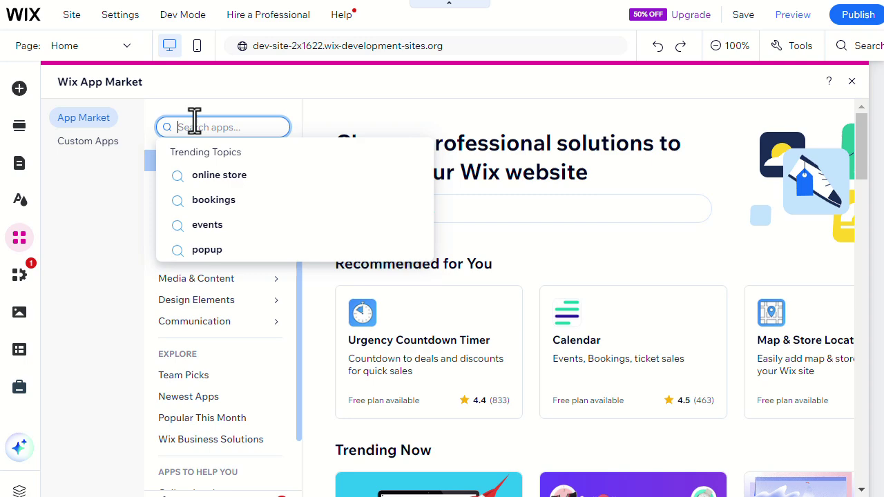
pyautogui.write('Price list')
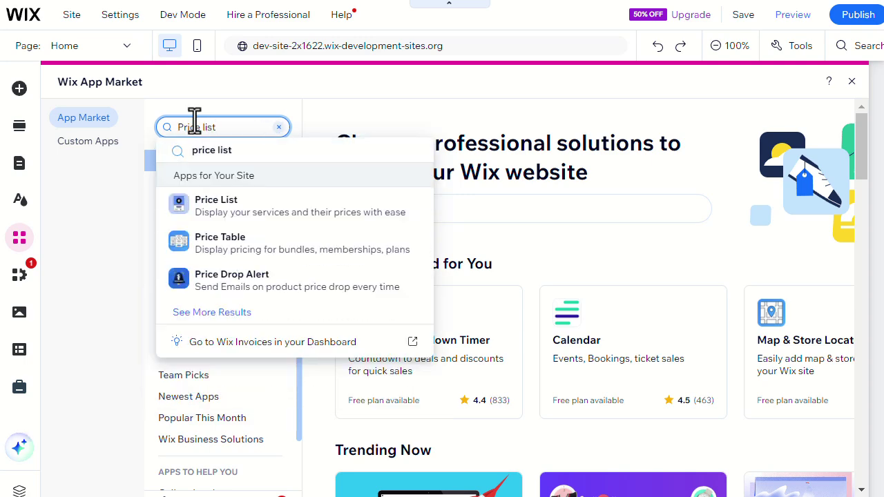
pyautogui.click(213, 208)
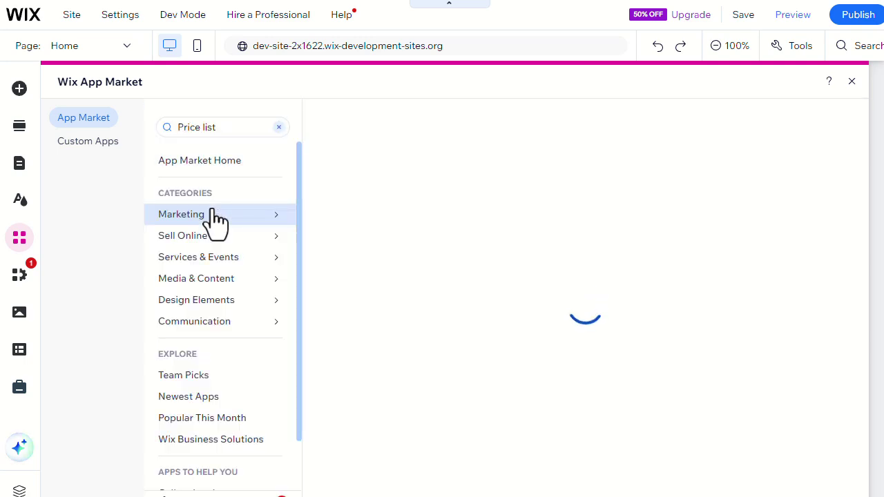
pyautogui.click(437, 291)
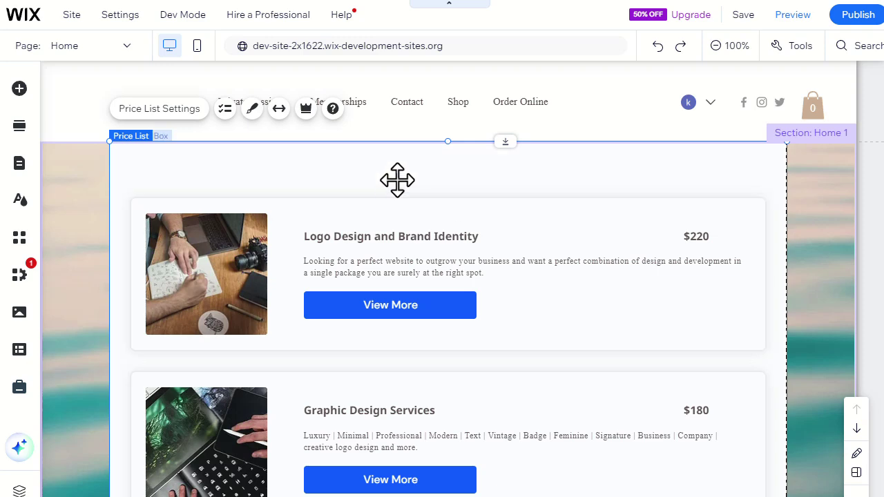
pyautogui.moveTo(397, 181)
pyautogui.mouseDown()
pyautogui.moveTo(408, 182)
pyautogui.moveTo(398, 183)
pyautogui.mouseUp()
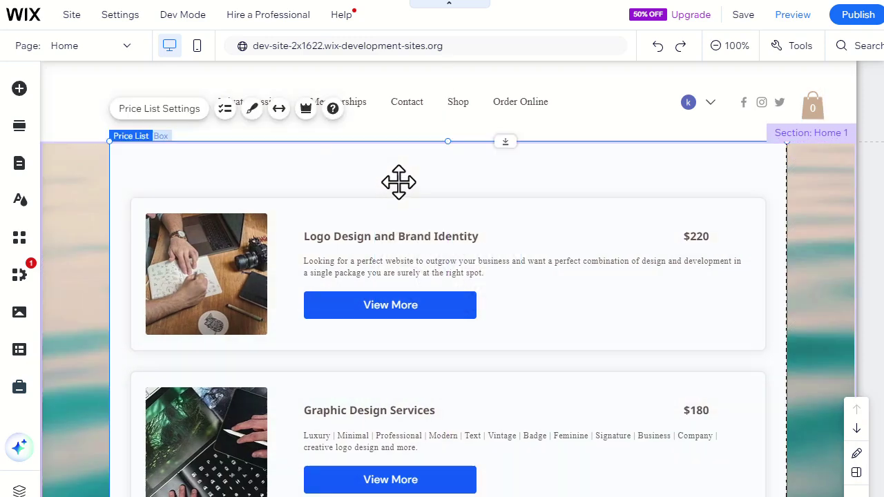
pyautogui.click(279, 109)
pyautogui.click(787, 205)
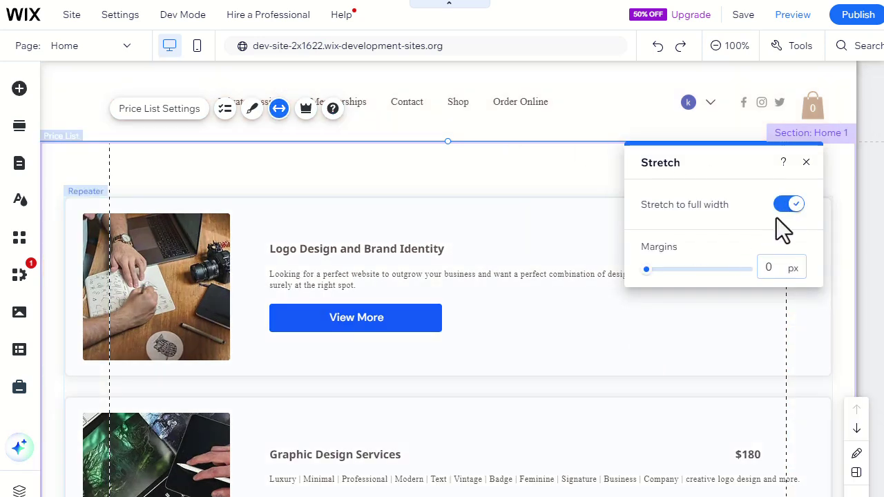
pyautogui.click(788, 206)
pyautogui.click(806, 162)
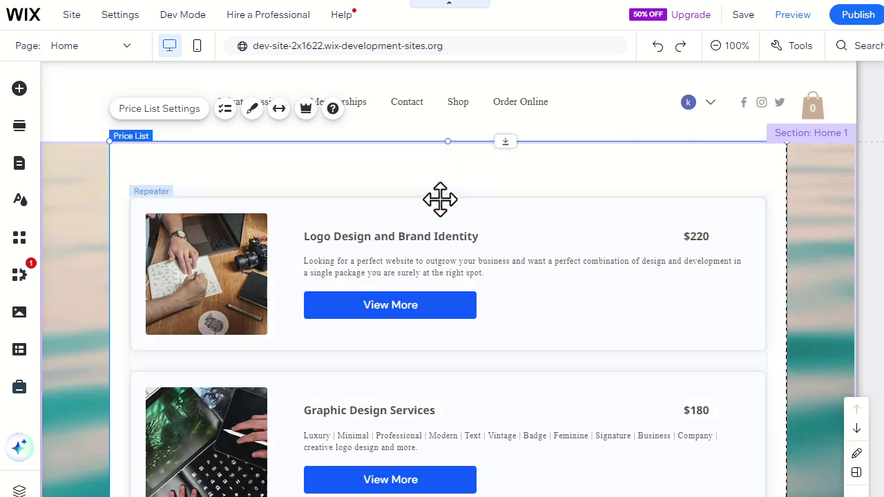
pyautogui.click(160, 110)
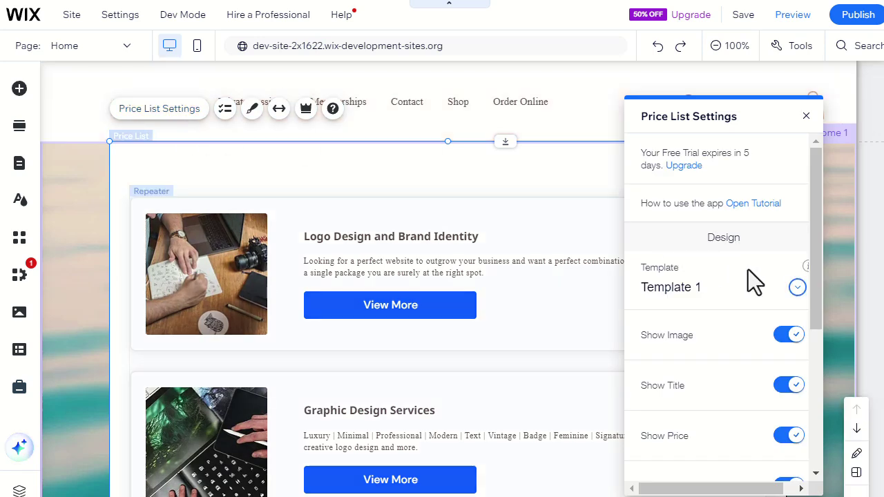
pyautogui.scroll(-4, 754, 282)
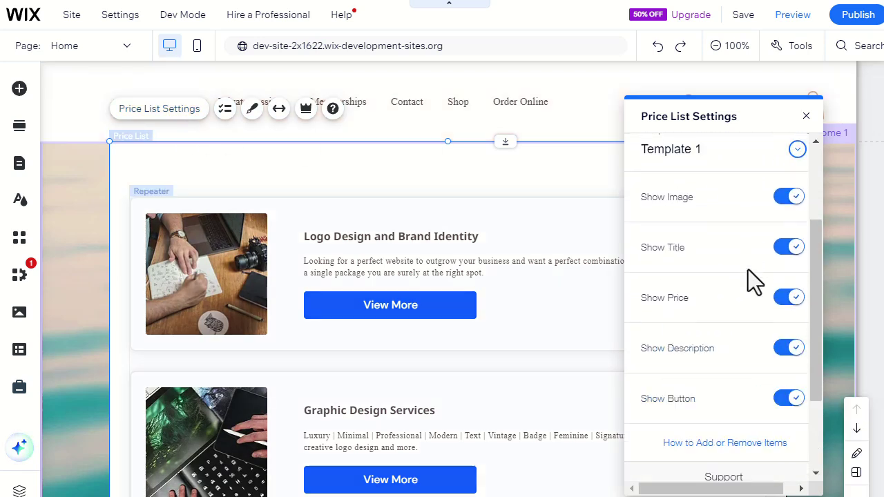
pyautogui.scroll(4, 754, 282)
pyautogui.click(767, 294)
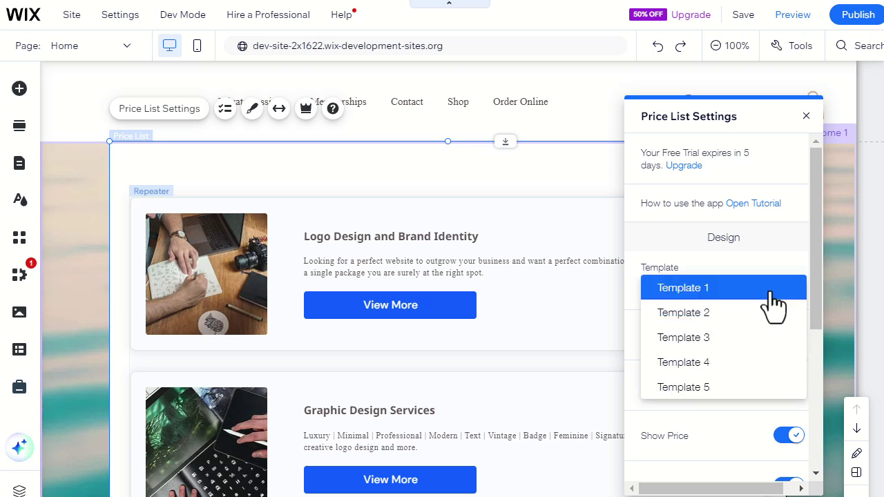
pyautogui.click(757, 350)
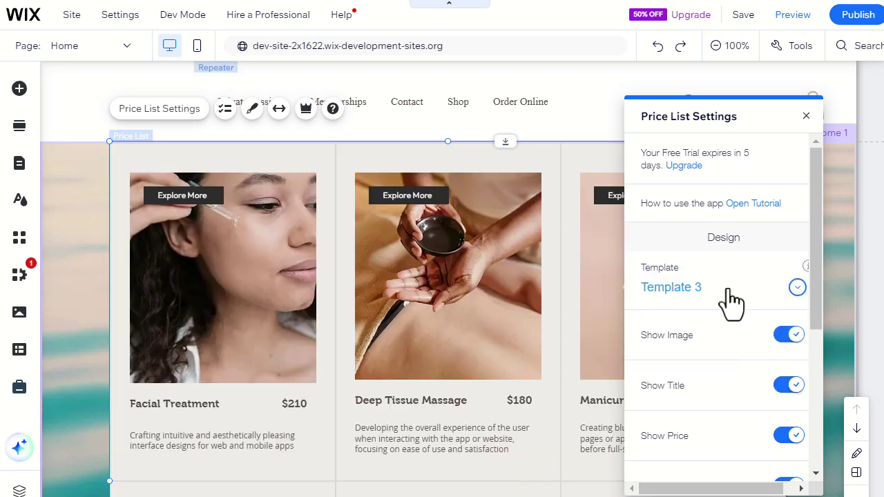
pyautogui.click(730, 299)
pyautogui.click(723, 241)
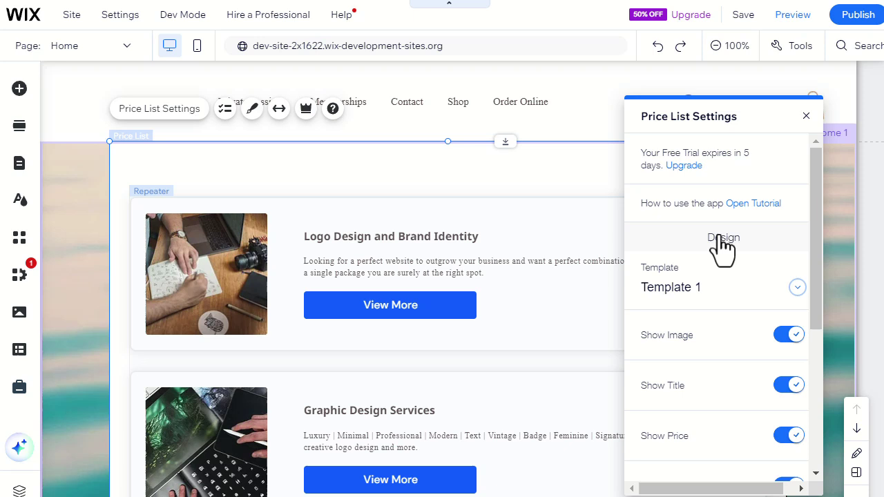
pyautogui.click(806, 116)
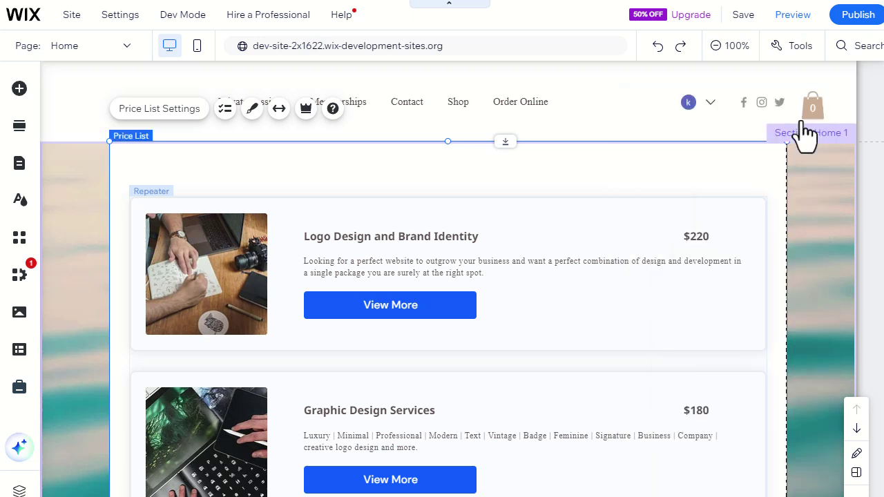
# Select a View More button and experiment with its 'Choose what displays' setting.
pyautogui.scroll(-1, 517, 332)
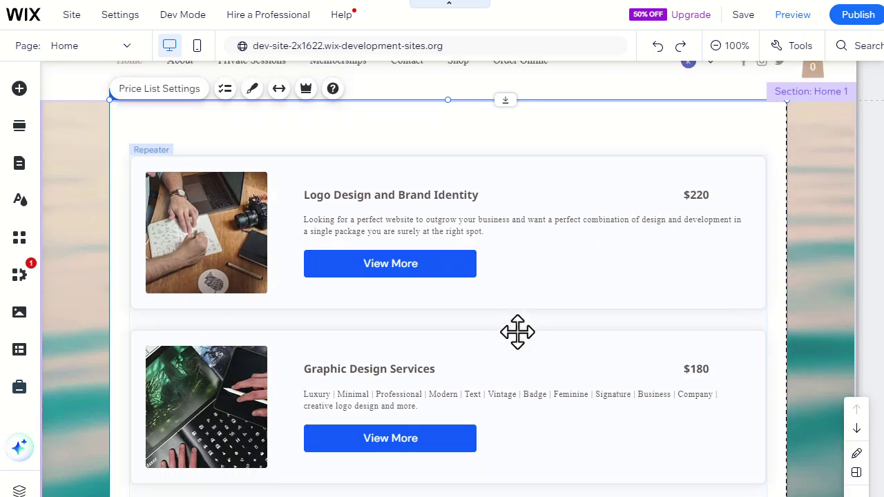
pyautogui.scroll(1, 517, 332)
pyautogui.click(430, 308)
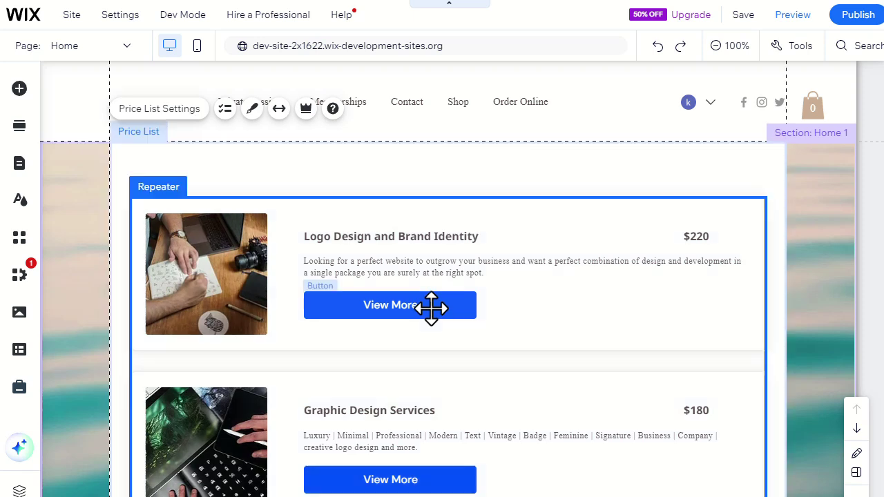
pyautogui.click(431, 308)
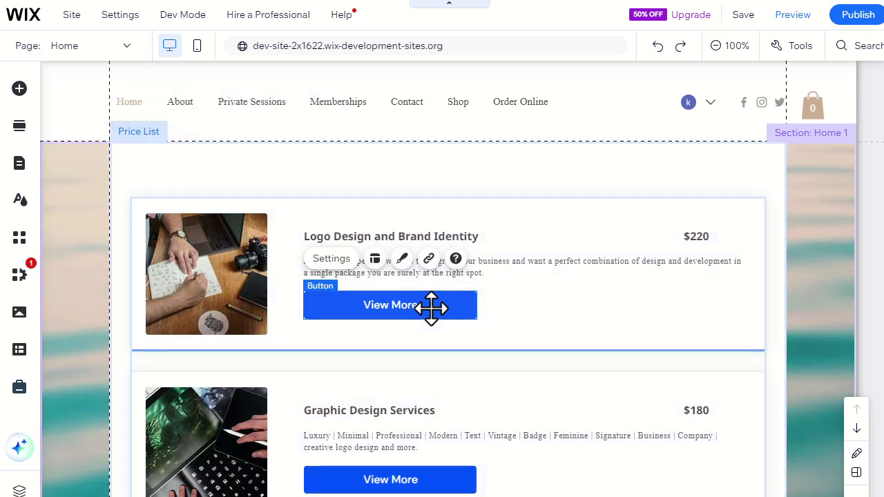
pyautogui.click(348, 265)
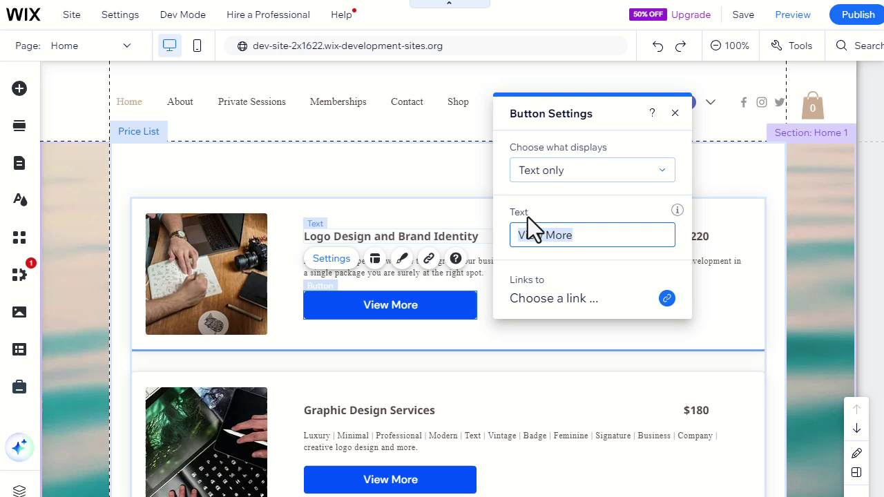
pyautogui.click(588, 172)
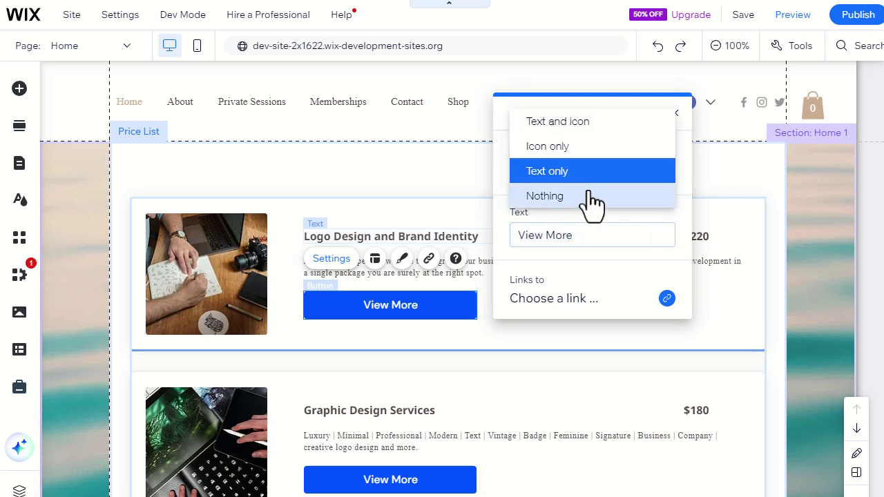
pyautogui.click(592, 198)
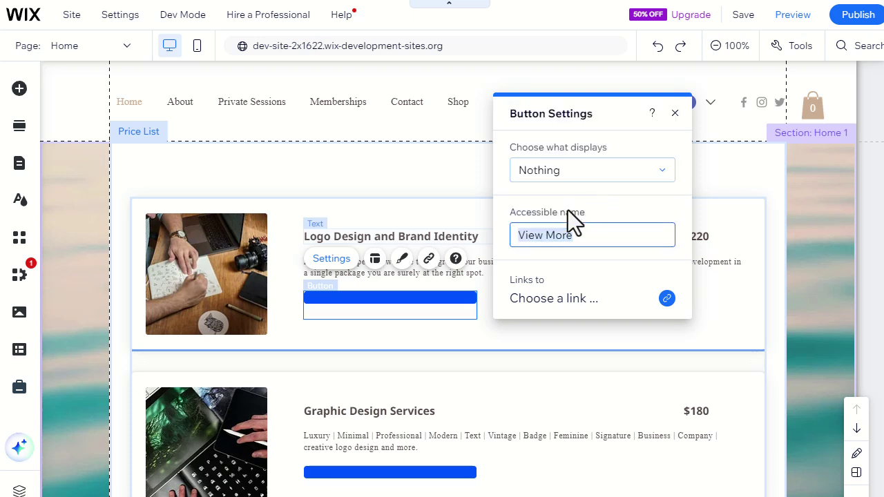
# Set the View More buttons to Text only, then briefly view Button Design.
pyautogui.click(578, 174)
pyautogui.click(578, 104)
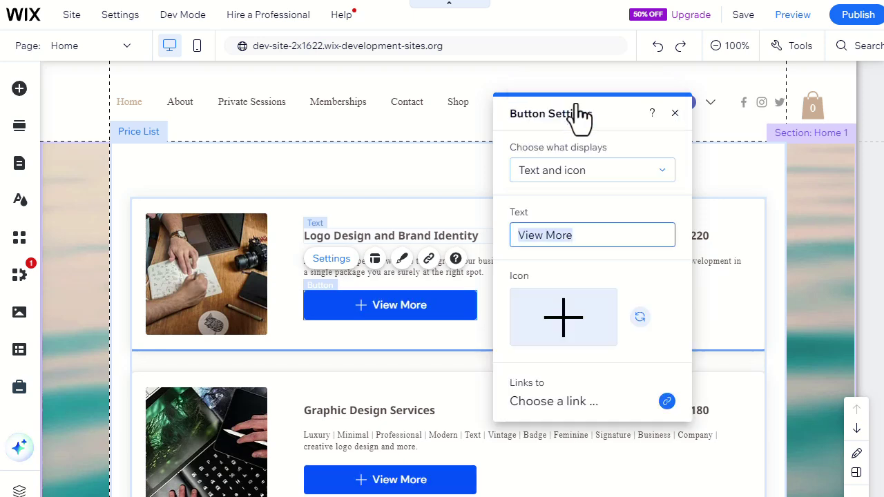
pyautogui.click(591, 174)
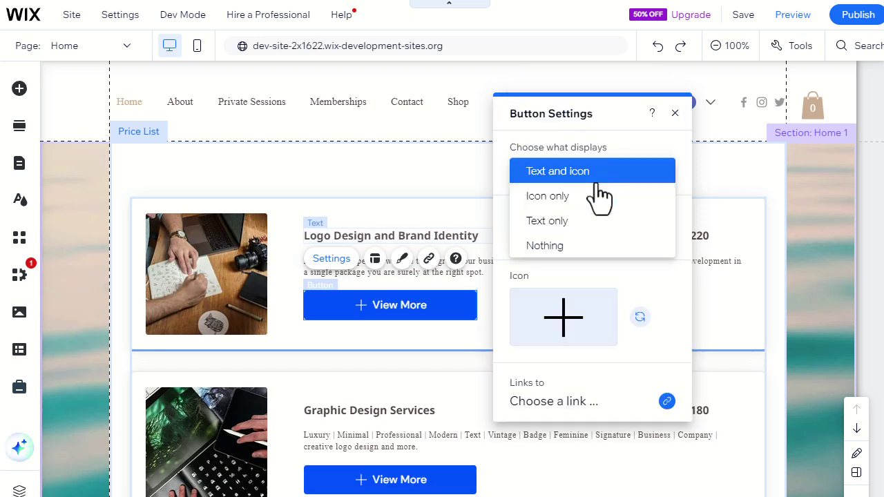
pyautogui.click(598, 197)
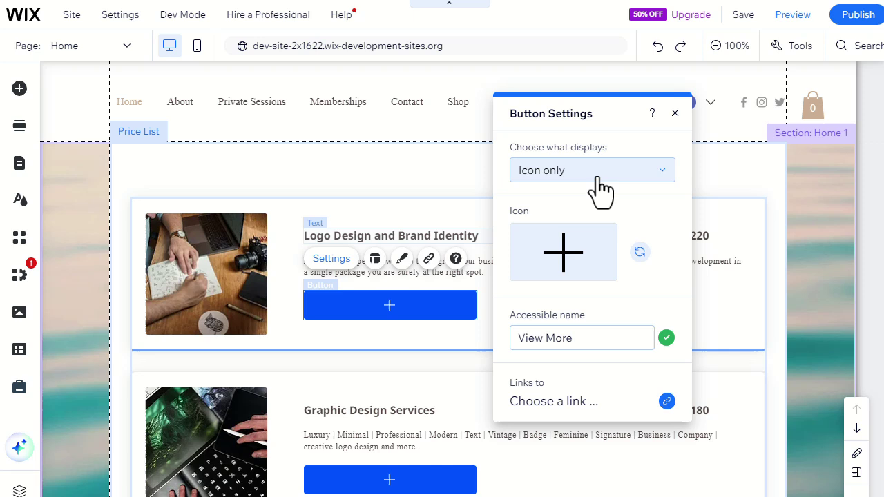
pyautogui.click(595, 177)
pyautogui.click(597, 200)
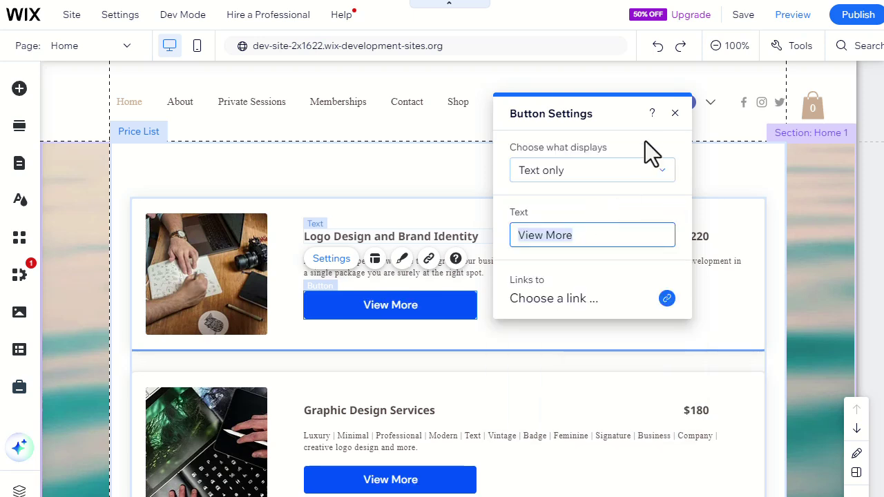
pyautogui.click(674, 115)
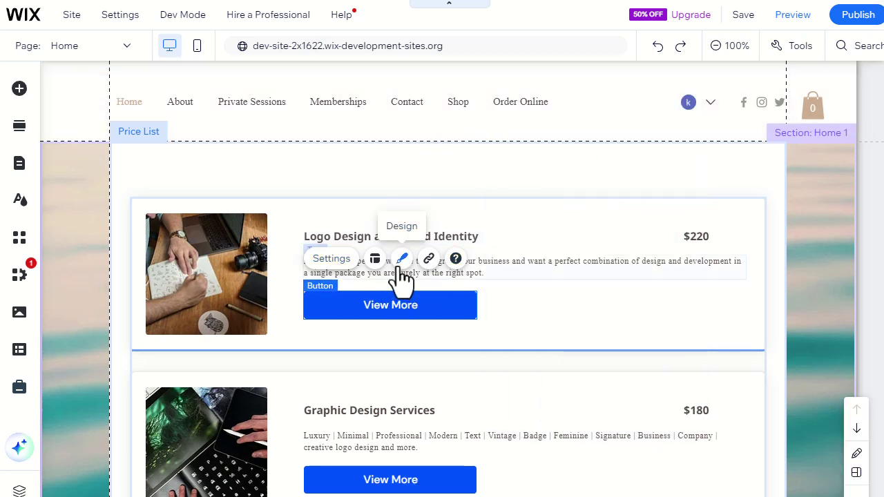
pyautogui.click(402, 260)
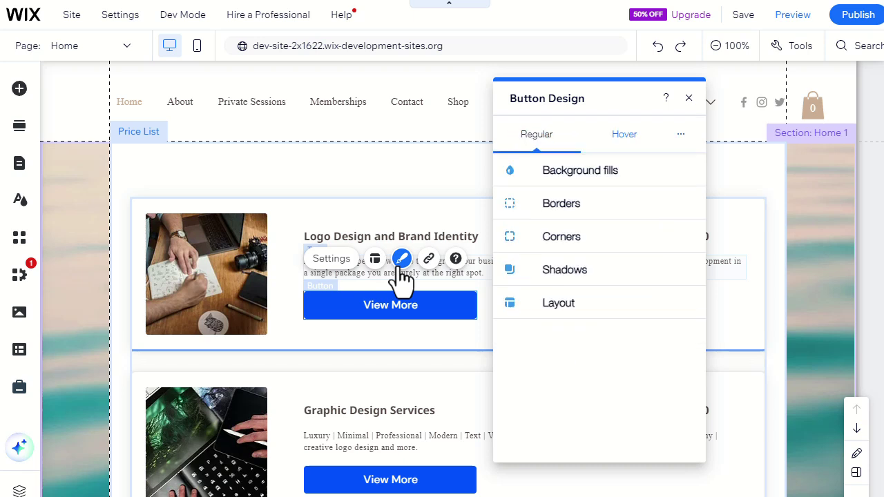
pyautogui.click(688, 98)
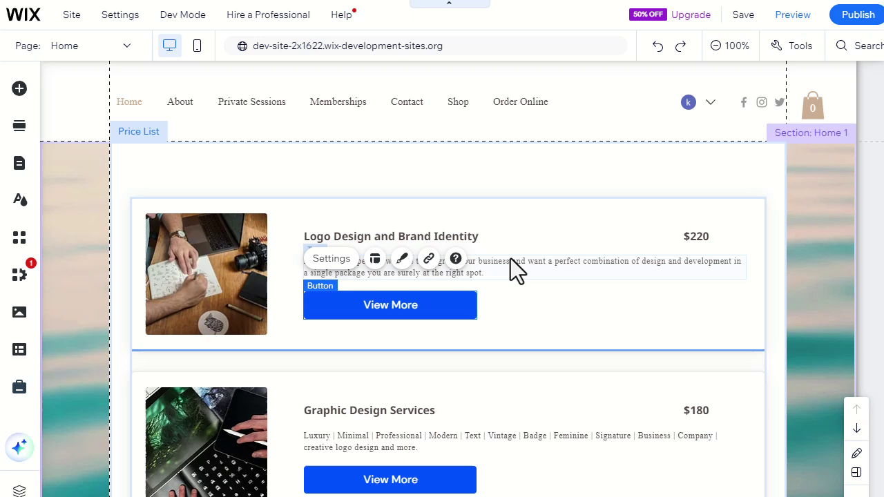
# Give the first item's description the Paragraph 1 style with font size 20.
pyautogui.click(510, 258)
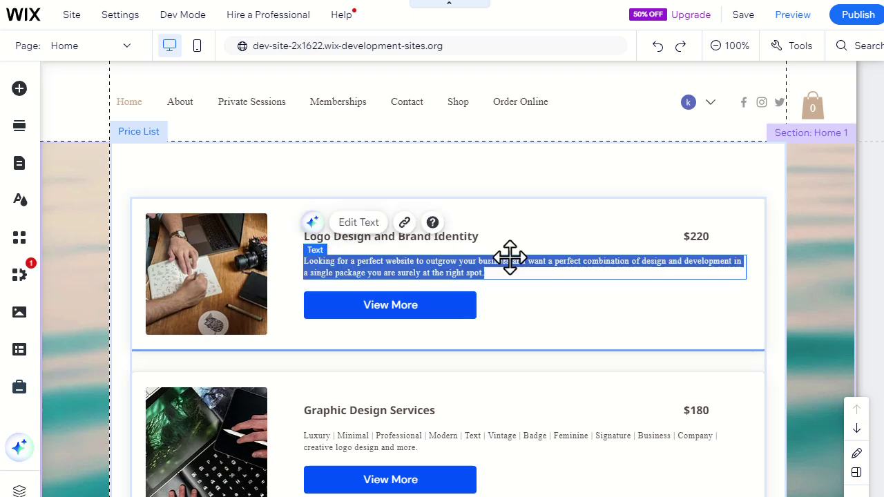
pyautogui.click(359, 222)
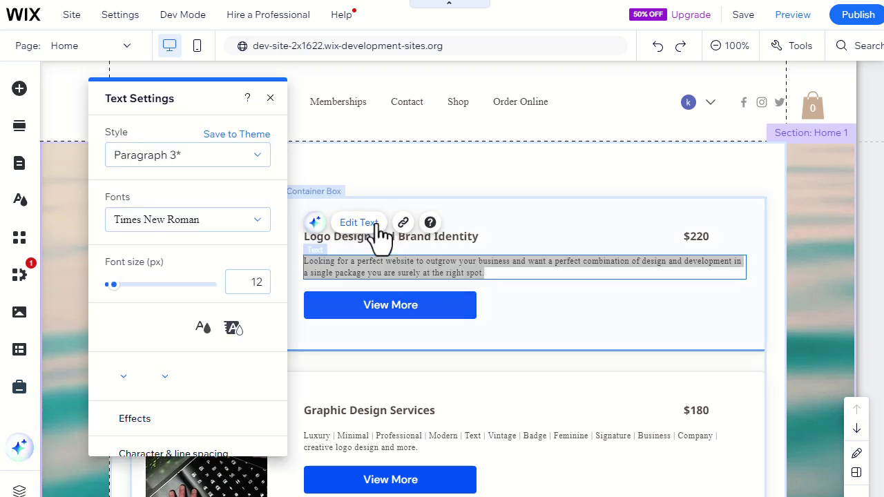
pyautogui.click(199, 159)
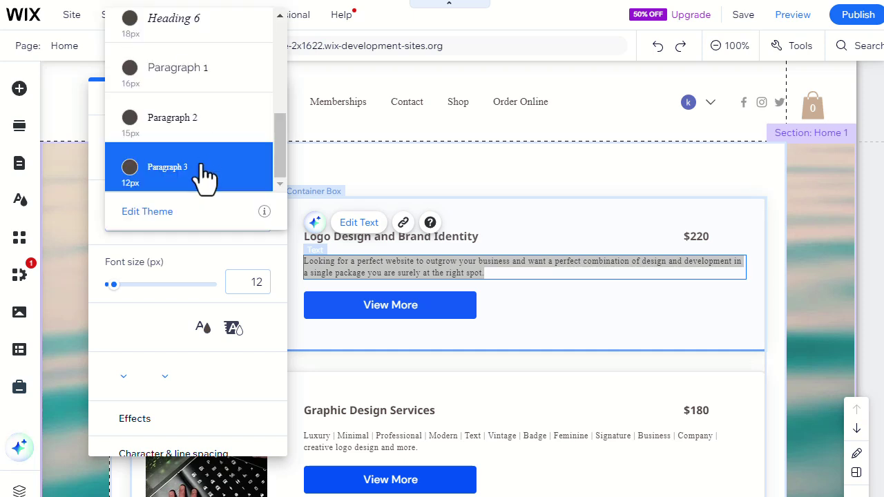
pyautogui.click(177, 97)
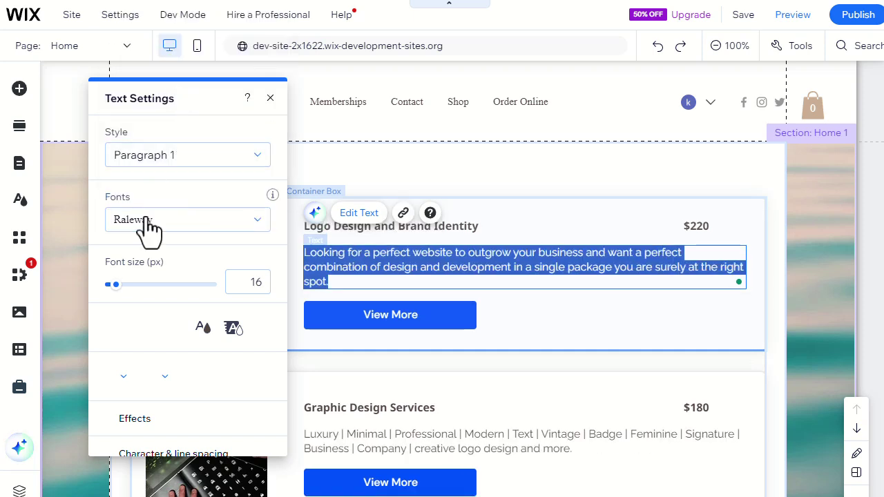
pyautogui.click(255, 282)
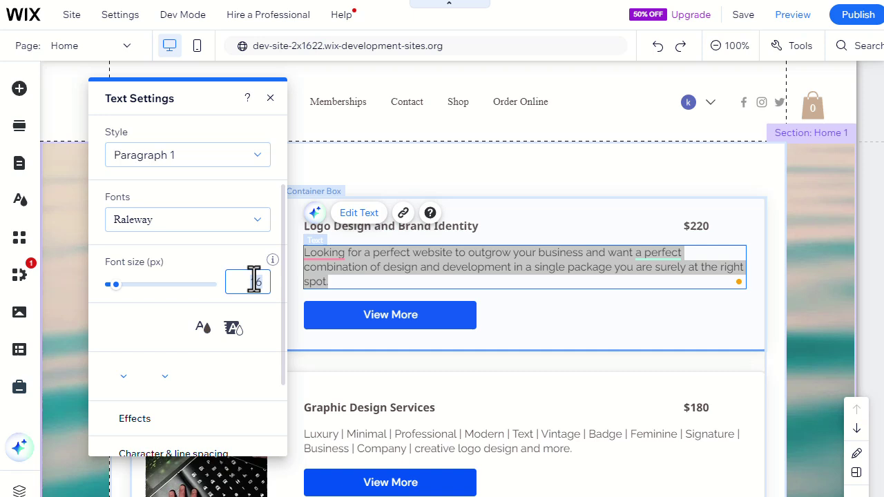
pyautogui.write('20')
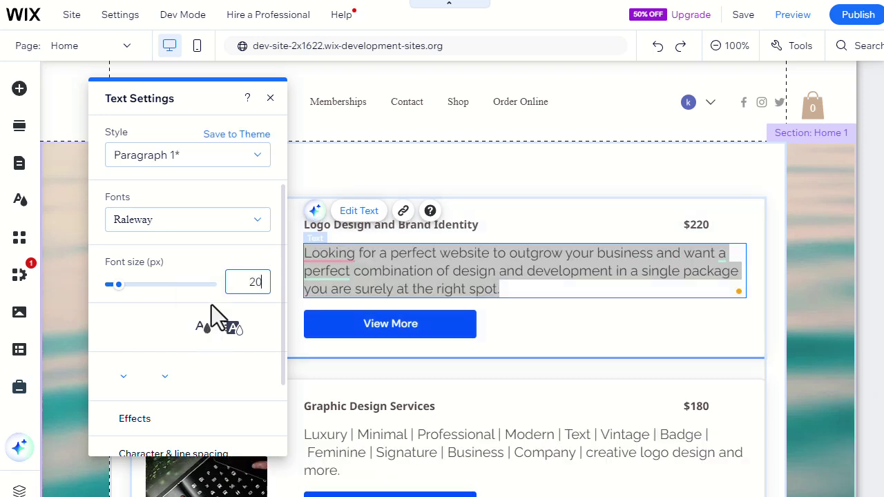
pyautogui.scroll(-2, 211, 304)
pyautogui.scroll(2, 217, 315)
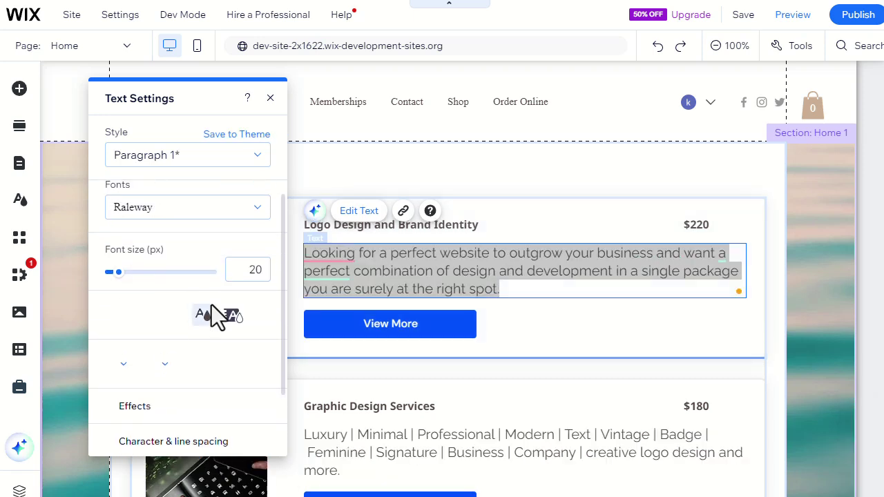
pyautogui.scroll(1, 219, 330)
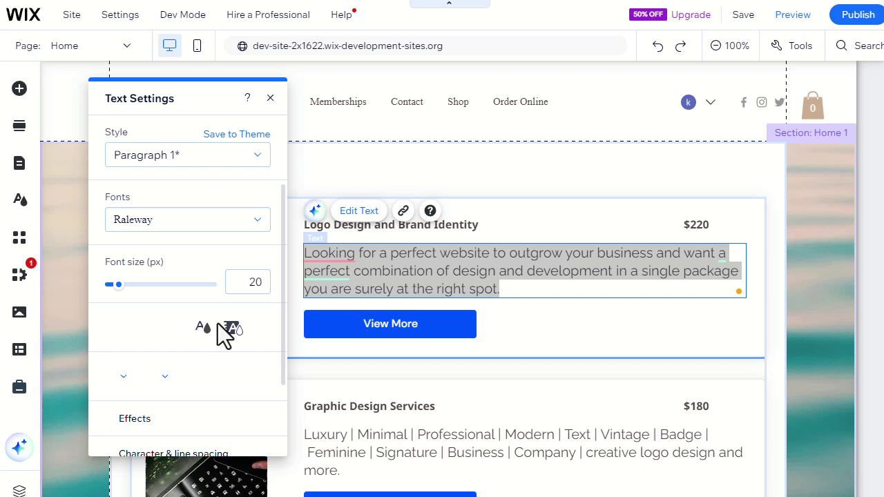
pyautogui.click(270, 99)
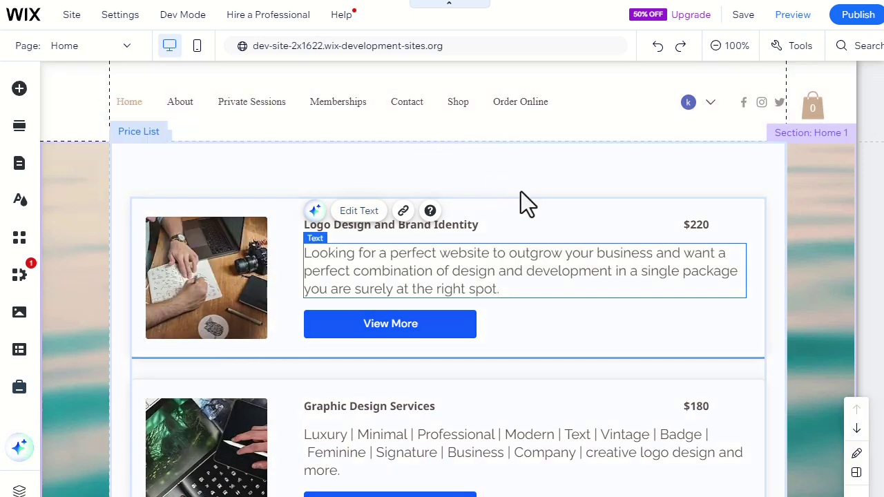
pyautogui.click(521, 192)
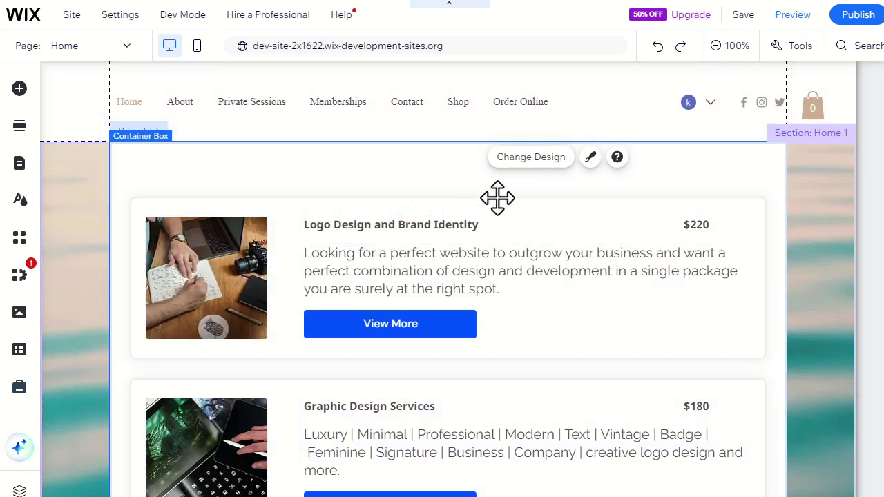
pyautogui.click(215, 249)
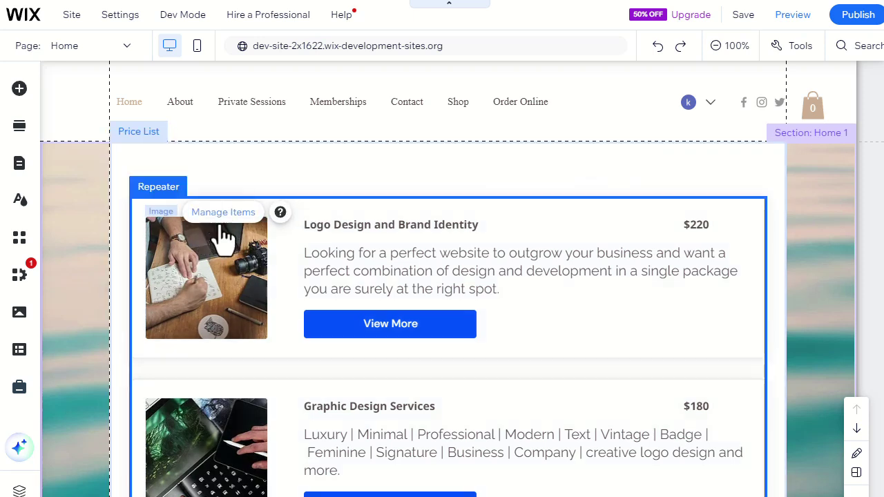
pyautogui.click(182, 230)
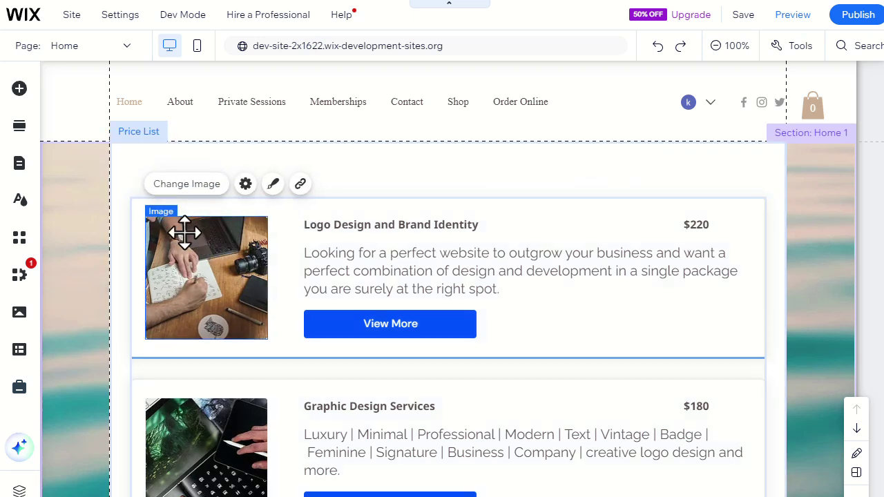
pyautogui.click(193, 186)
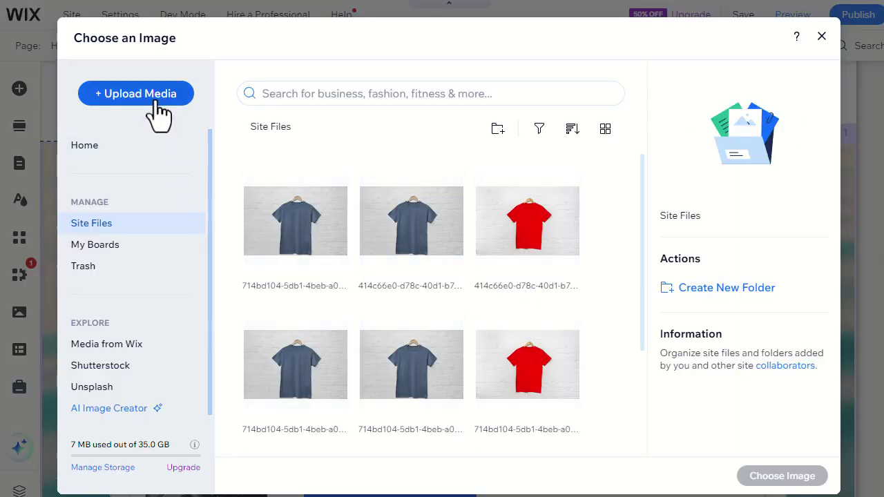
pyautogui.click(819, 37)
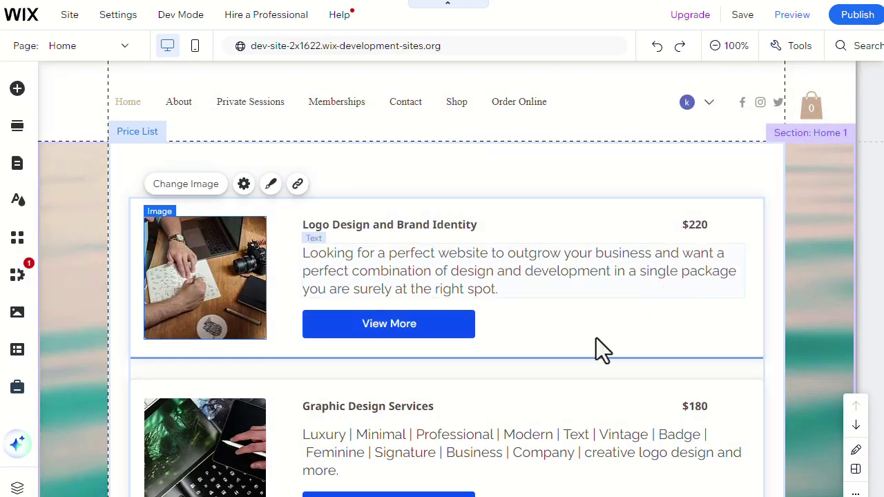
pyautogui.click(554, 365)
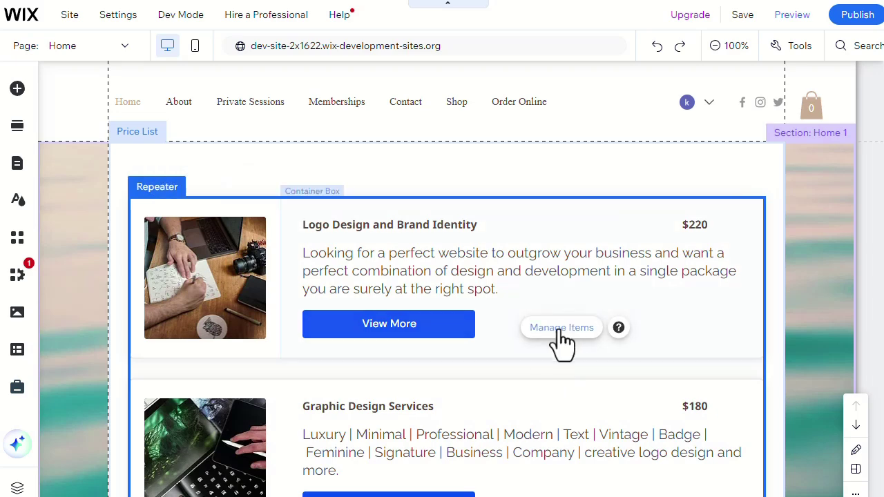
# Duplicate Item 5 in Manage Items, creating 'Copy of Item 5' as the sixth card.
pyautogui.click(561, 328)
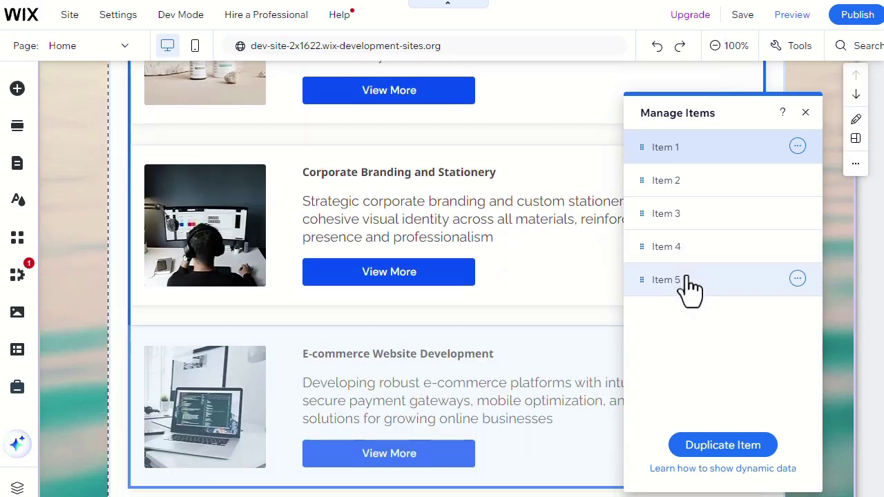
pyautogui.click(711, 283)
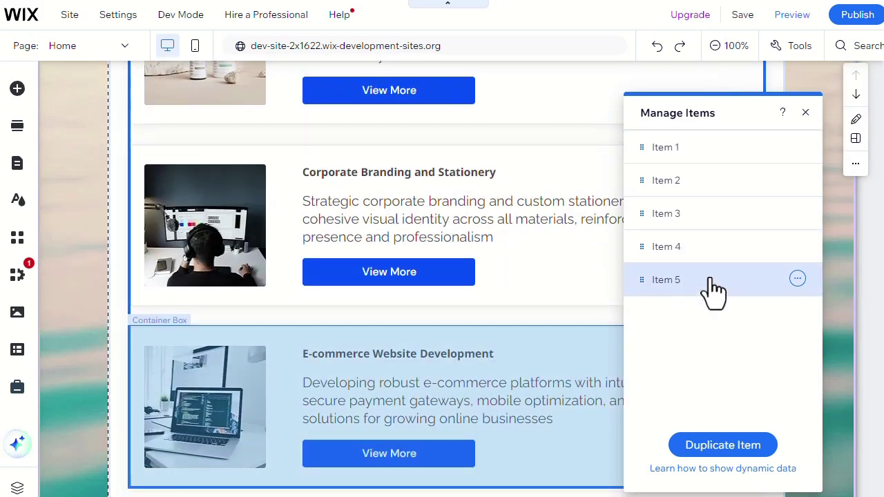
pyautogui.click(725, 445)
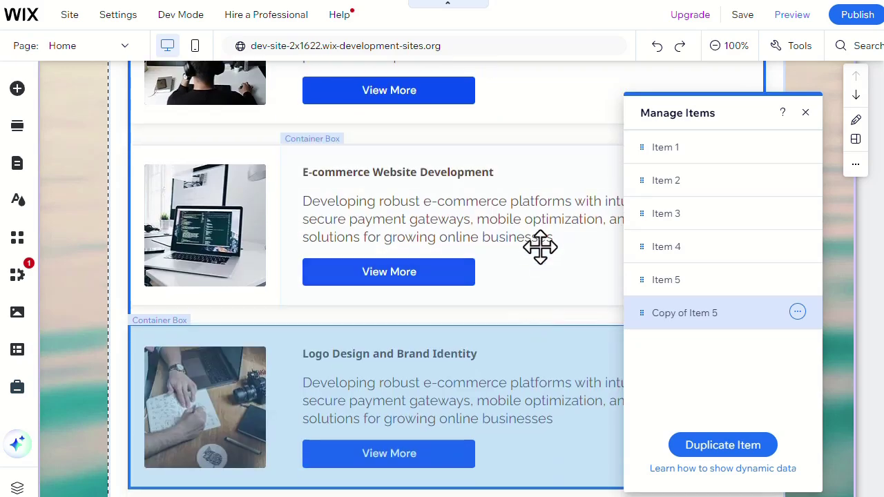
pyautogui.scroll(4, 549, 235)
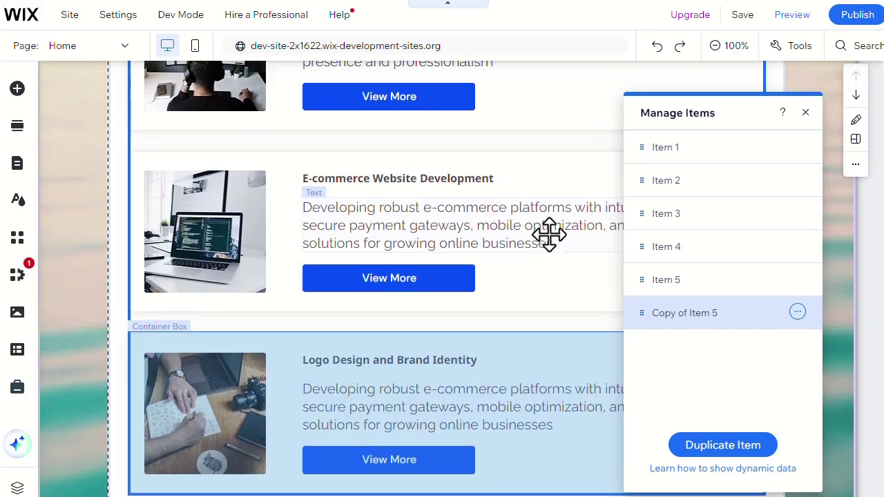
pyautogui.scroll(6, 548, 235)
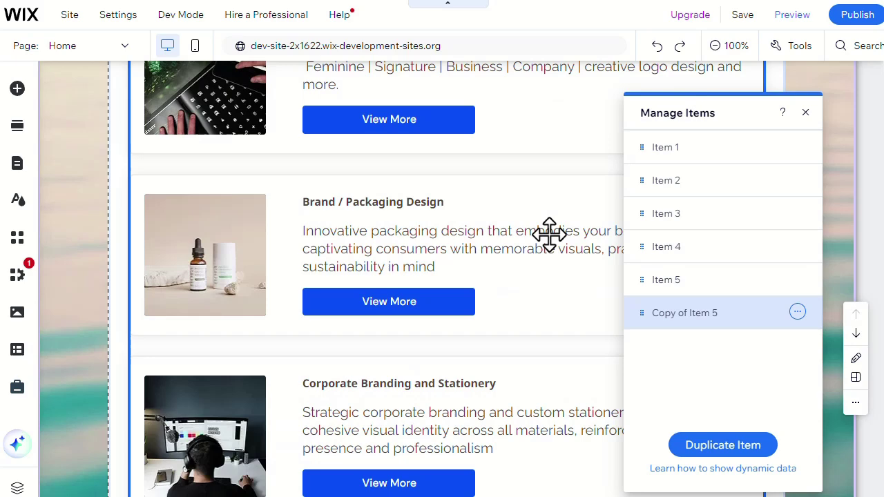
pyautogui.scroll(3, 549, 235)
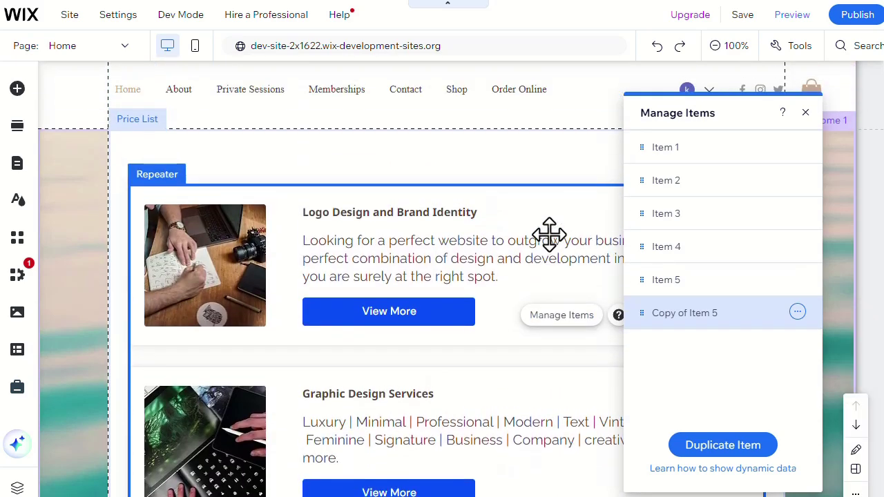
pyautogui.click(806, 116)
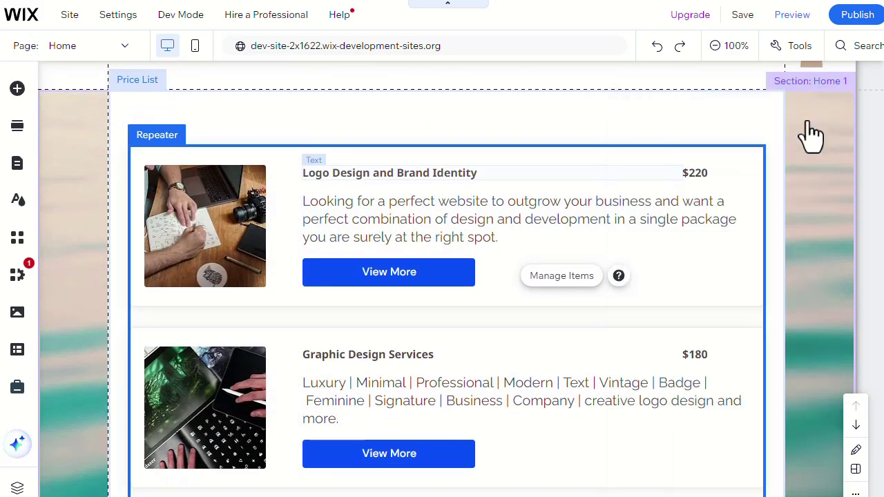
pyautogui.scroll(1, 701, 167)
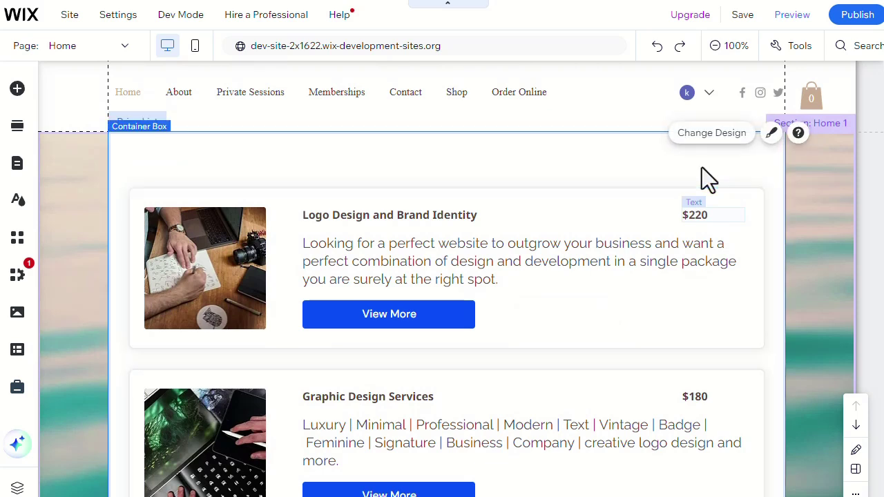
# Save the site and publish it live.
pyautogui.click(745, 20)
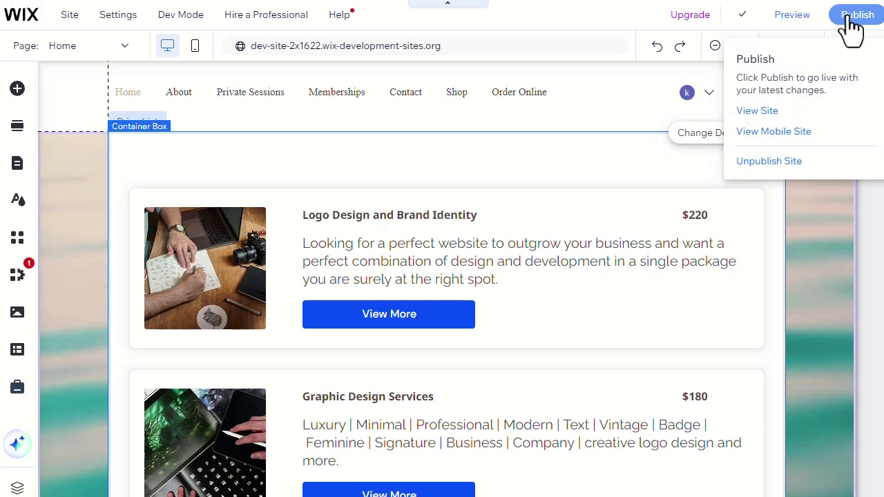
pyautogui.click(847, 21)
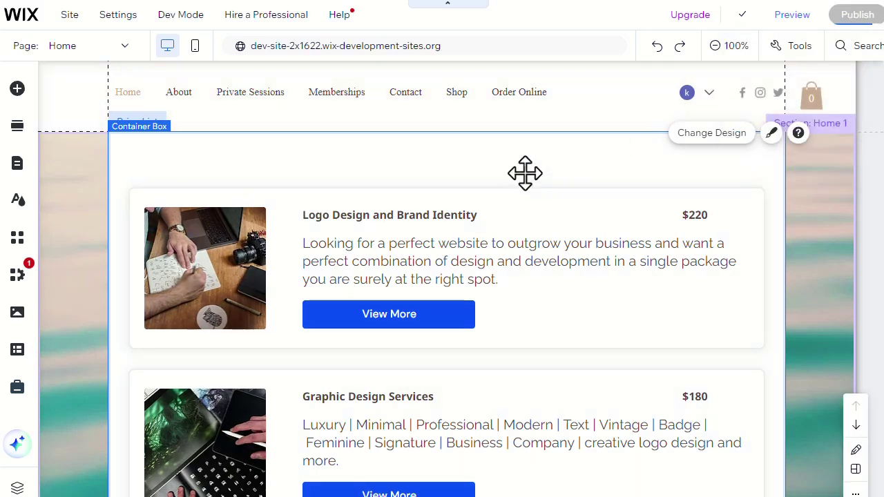